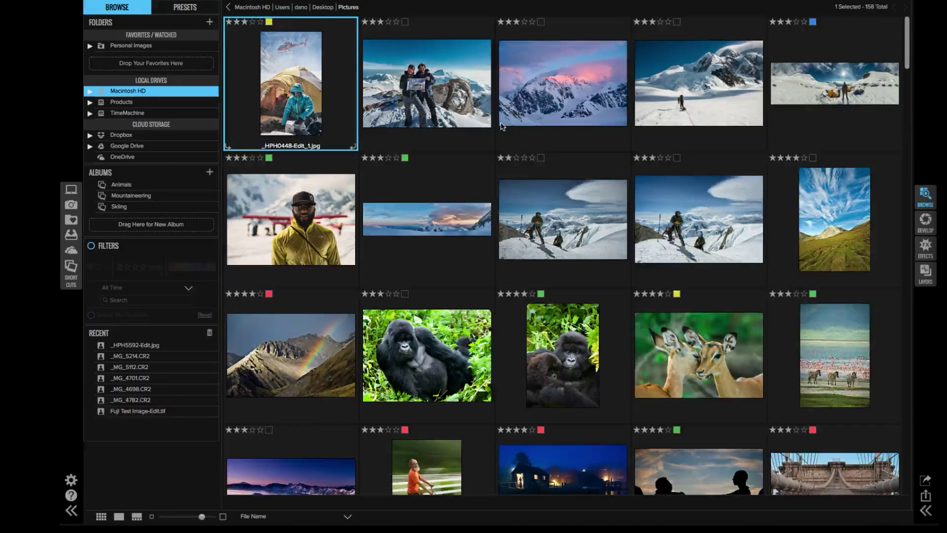
Preview the first six photos large in Detail view, then return to the Grid.
{"action": "key", "text": "f"}
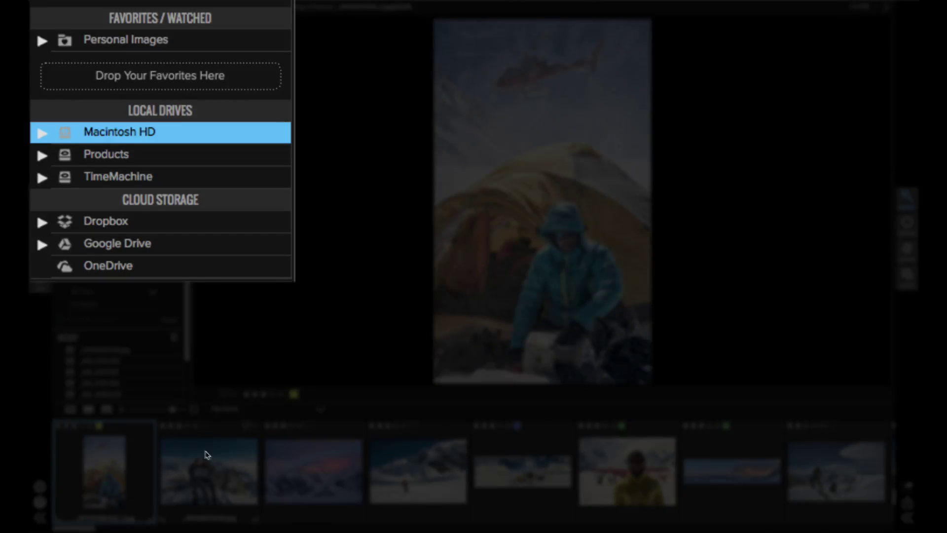
{"action": "left_click", "coordinate": [205, 451]}
{"action": "left_click", "coordinate": [307, 473]}
{"action": "left_click", "coordinate": [384, 474]}
{"action": "left_click", "coordinate": [506, 477]}
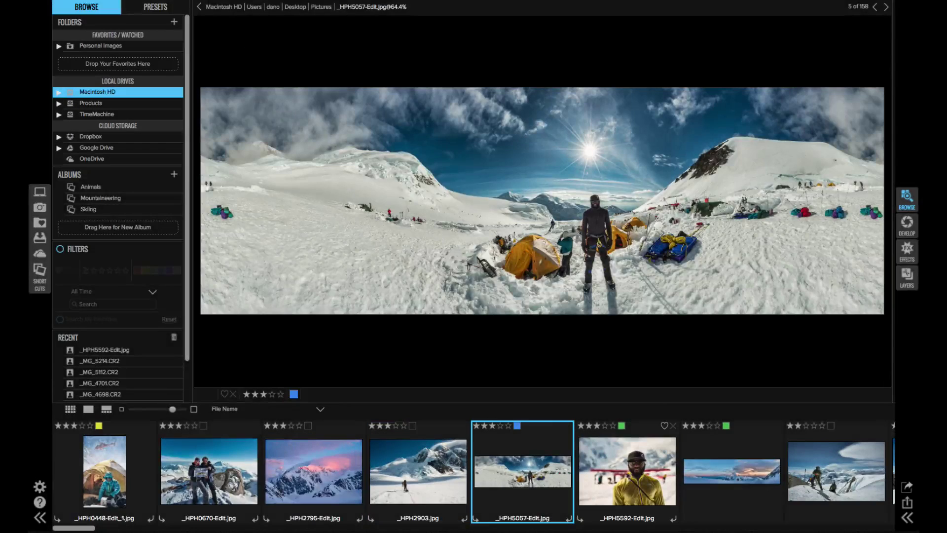
{"action": "left_click", "coordinate": [629, 475]}
{"action": "key", "text": "g"}
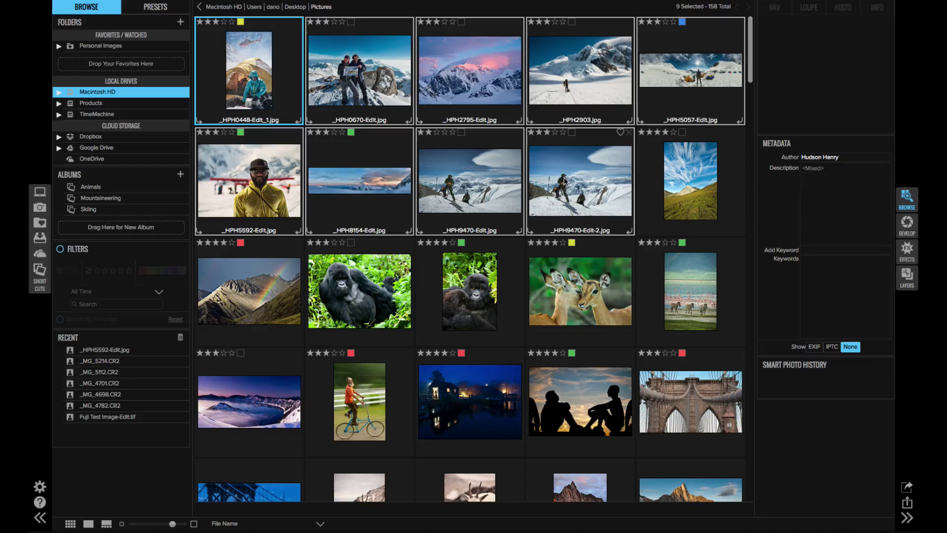
Give the selected photos a red color label and the keyword Denali.
{"action": "left_click", "coordinate": [461, 132]}
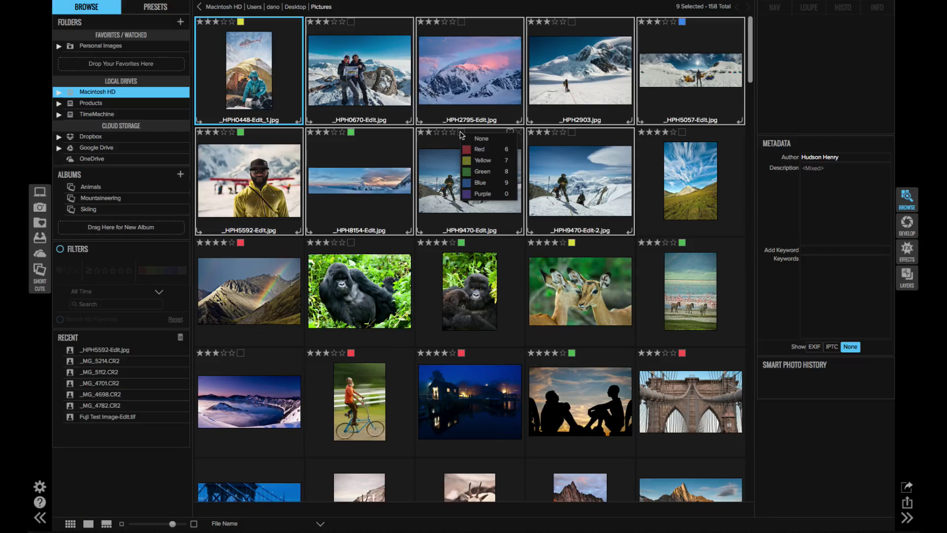
{"action": "left_click", "coordinate": [474, 149]}
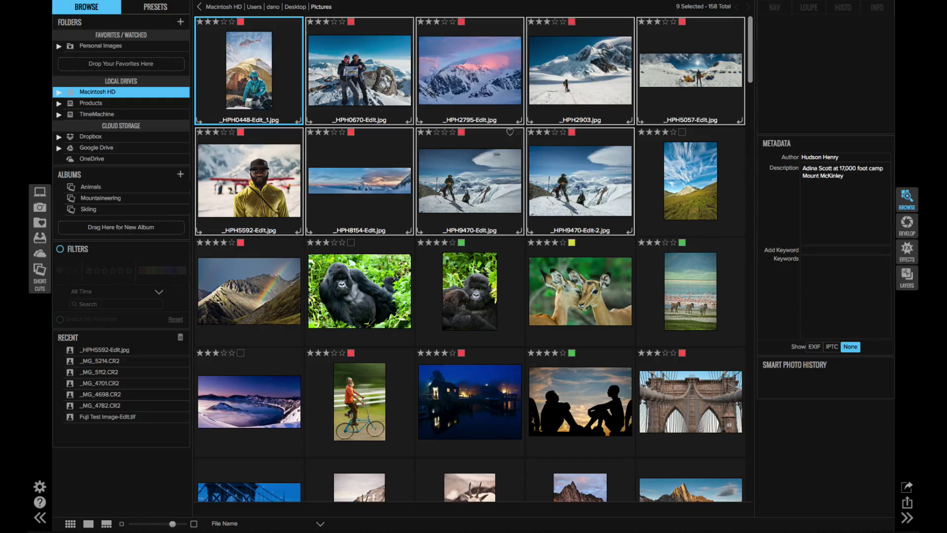
{"action": "left_click", "coordinate": [827, 250]}
{"action": "type", "text": "De"}
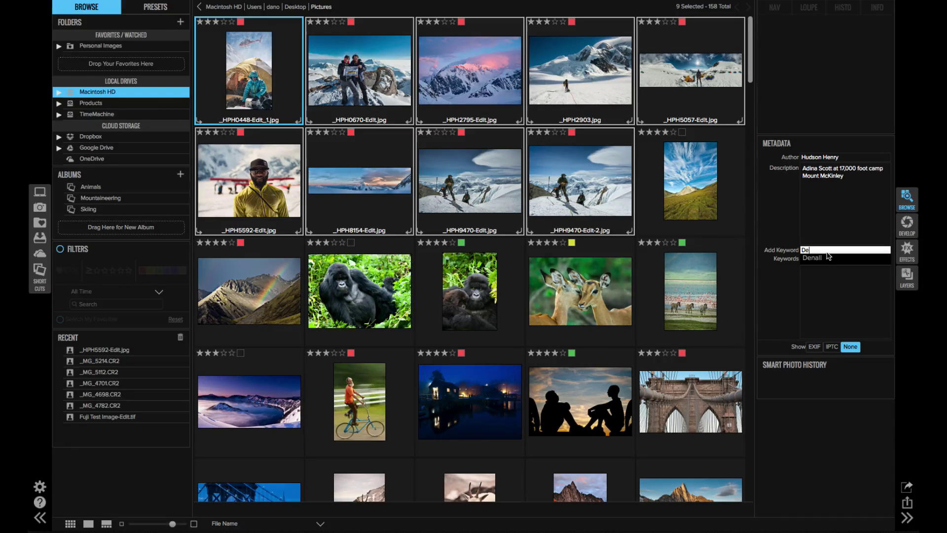
{"action": "type", "text": "nali"}
{"action": "key", "text": "Return"}
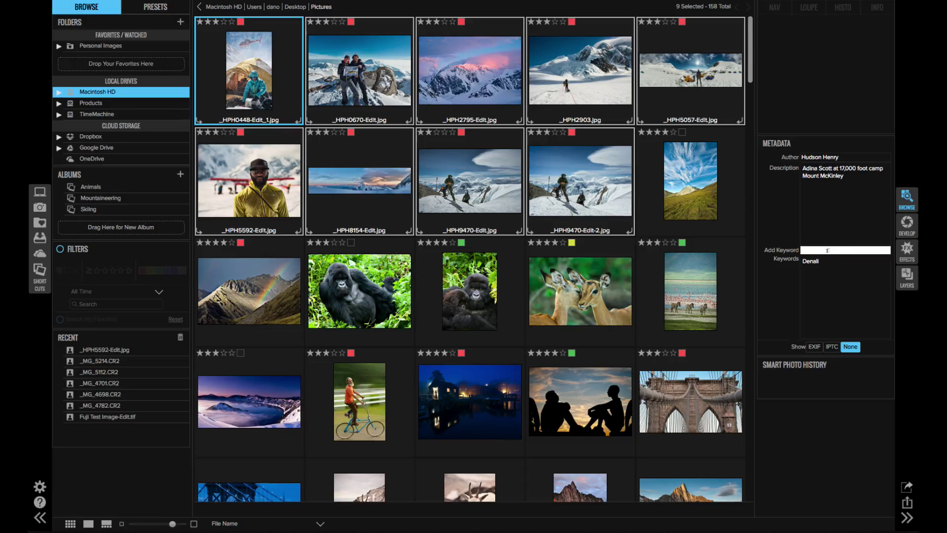
Add the impala photo to the Skiing album, then filter the library by Denali.
{"action": "left_click_drag", "start_coordinate": [581, 291], "coordinate": [55, 217]}
{"action": "left_click", "coordinate": [60, 249]}
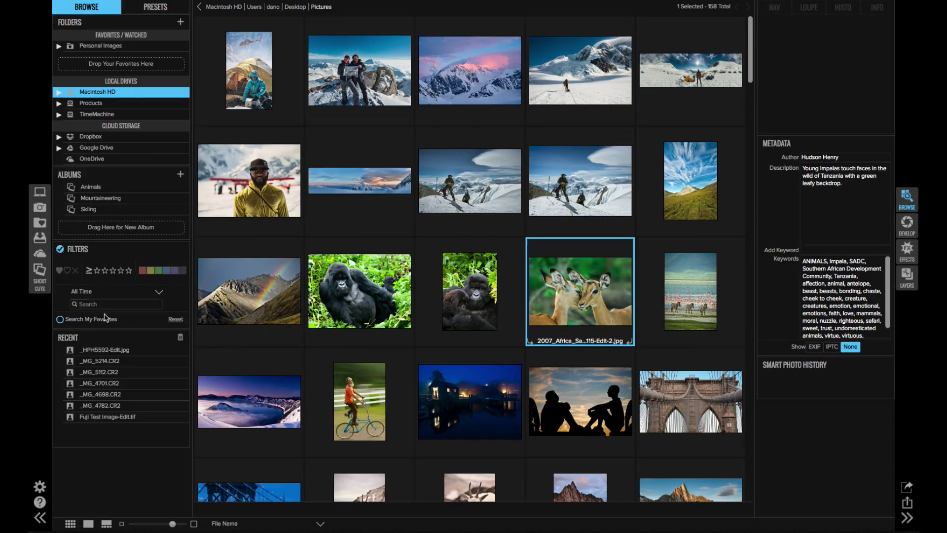
{"action": "left_click", "coordinate": [101, 304]}
{"action": "type", "text": "Denali"}
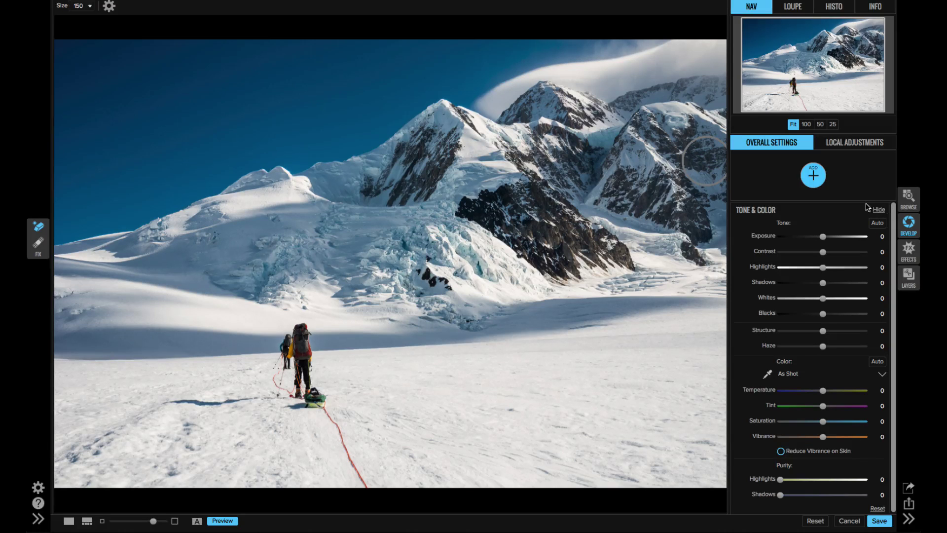
Apply Auto tone, lifting shadows to 32 then reapplying, and set Structure to 34.
{"action": "left_click", "coordinate": [878, 224]}
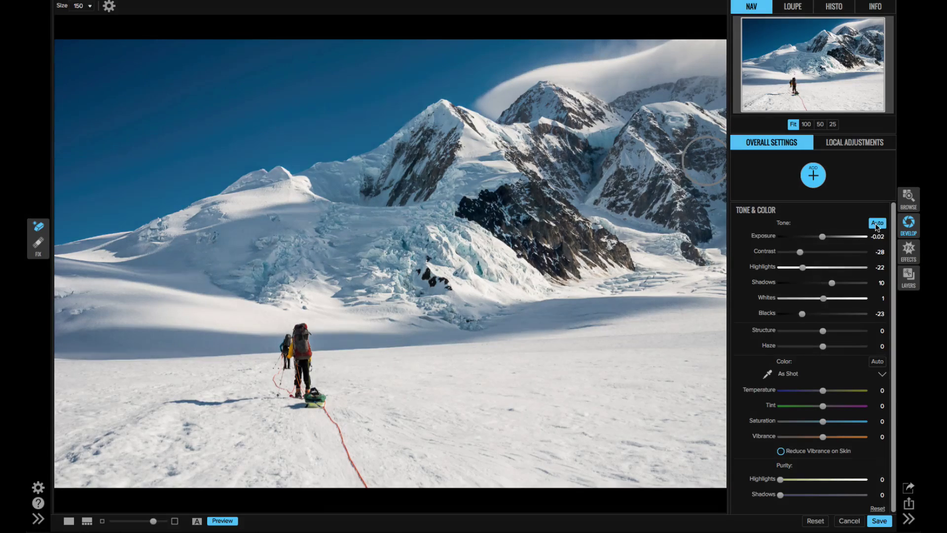
{"action": "mouse_move", "coordinate": [804, 284]}
{"action": "left_mouse_down"}
{"action": "mouse_move", "coordinate": [847, 283]}
{"action": "mouse_move", "coordinate": [771, 270]}
{"action": "mouse_move", "coordinate": [794, 271]}
{"action": "left_mouse_up"}
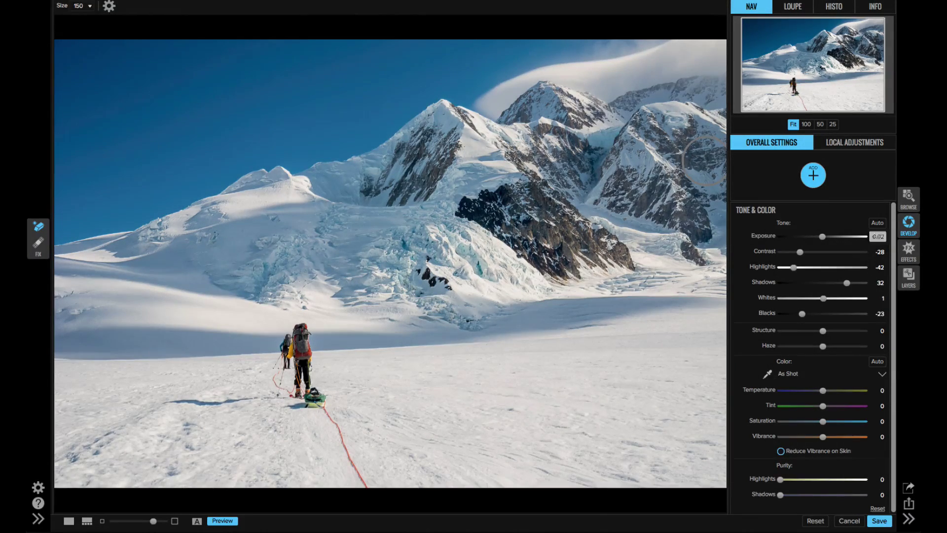
{"action": "left_click", "coordinate": [877, 222]}
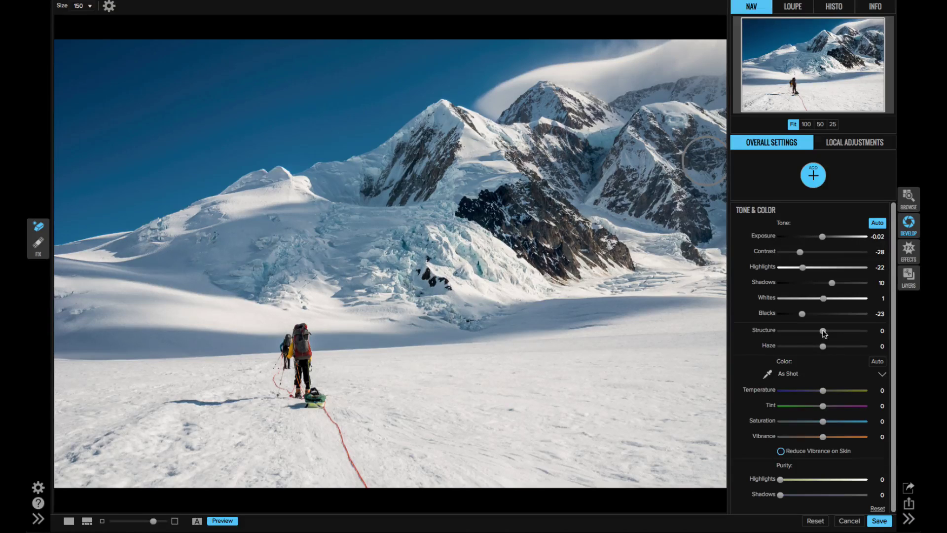
{"action": "left_click_drag", "start_coordinate": [823, 332], "coordinate": [848, 331]}
Apply Auto color and raise highlight Purity to 34.
{"action": "left_click", "coordinate": [877, 361]}
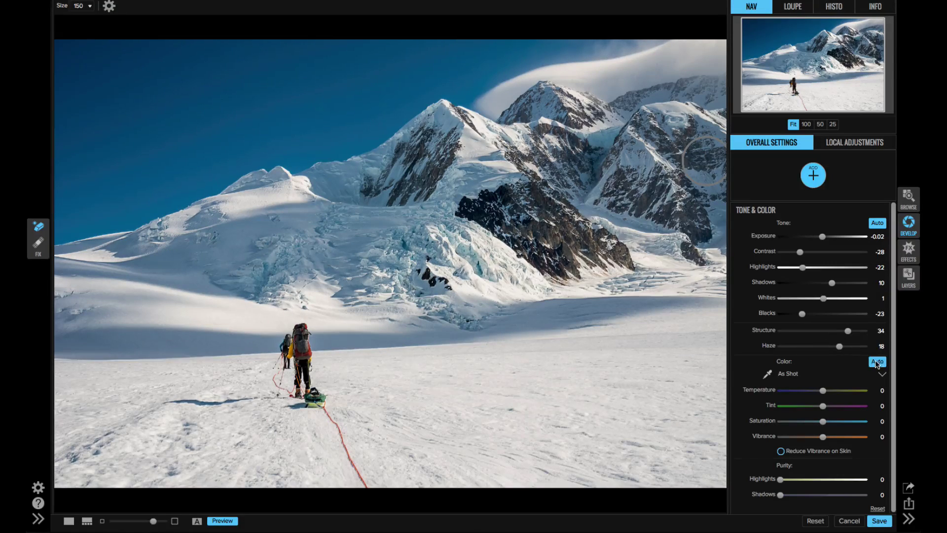
{"action": "scroll", "coordinate": [839, 373], "scroll_direction": "down", "scroll_amount": 1}
{"action": "left_click_drag", "start_coordinate": [780, 477], "coordinate": [833, 477]}
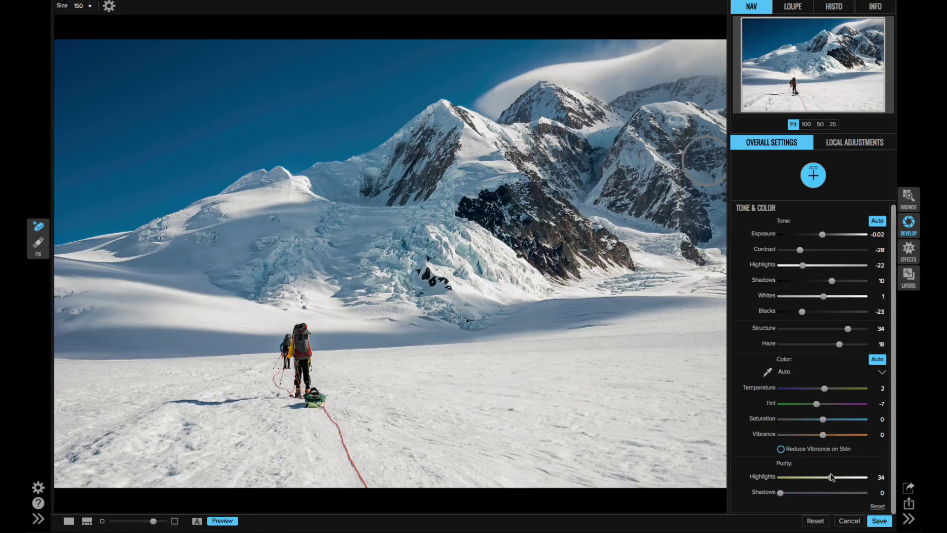
Add a Sky Color Adjustment with brightness -48 and saturation 28.
{"action": "left_click", "coordinate": [813, 179]}
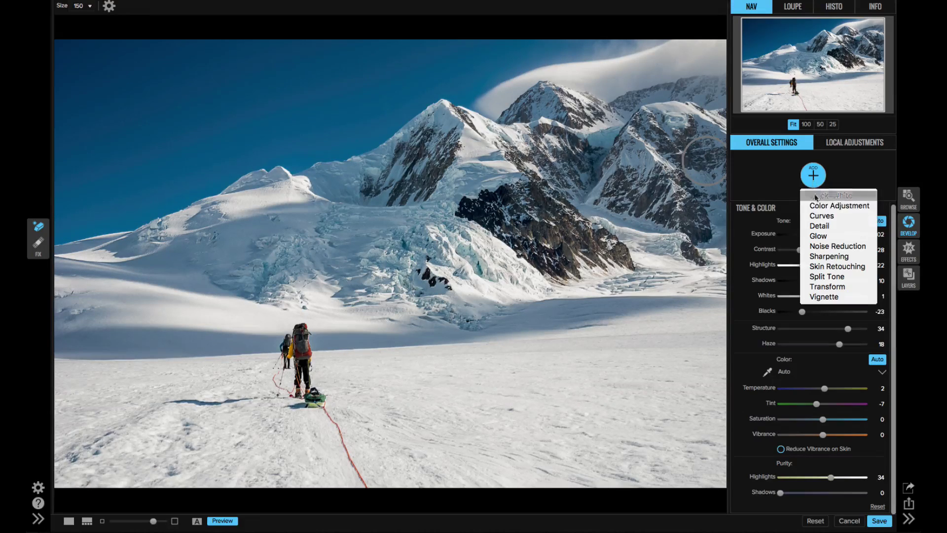
{"action": "left_click", "coordinate": [818, 207]}
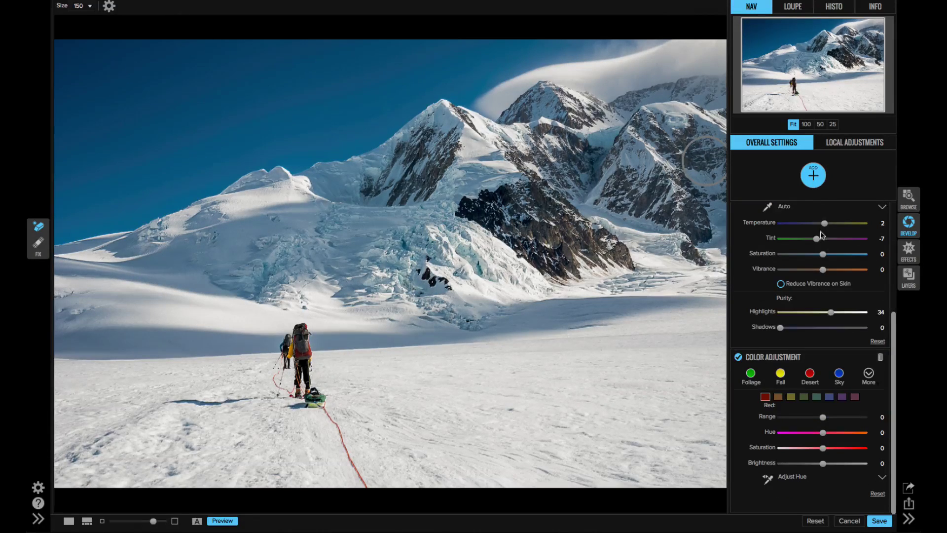
{"action": "left_click", "coordinate": [839, 375]}
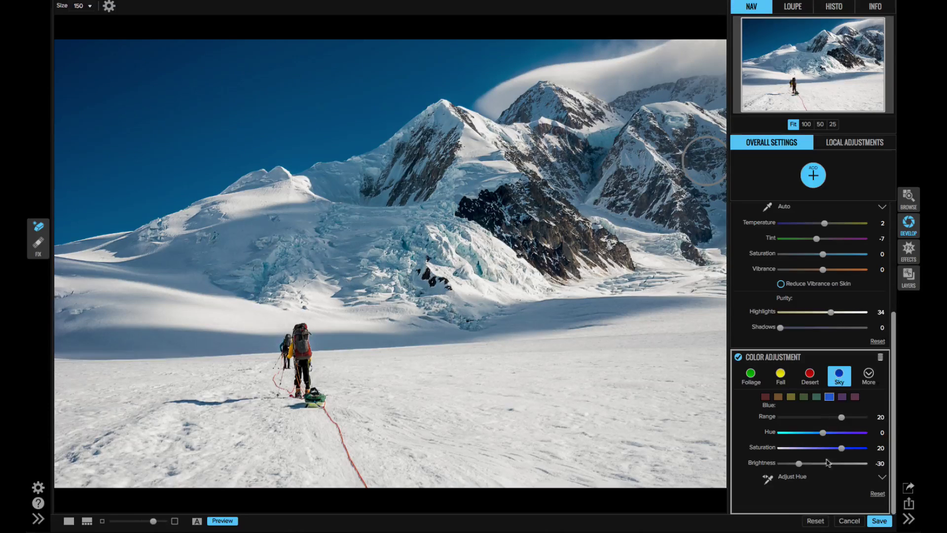
{"action": "left_click_drag", "start_coordinate": [800, 465], "coordinate": [792, 465]}
{"action": "left_click_drag", "start_coordinate": [841, 448], "coordinate": [846, 450]}
Add a Subtle vignette and paint its mask from the climbers down the rope.
{"action": "left_click", "coordinate": [812, 184]}
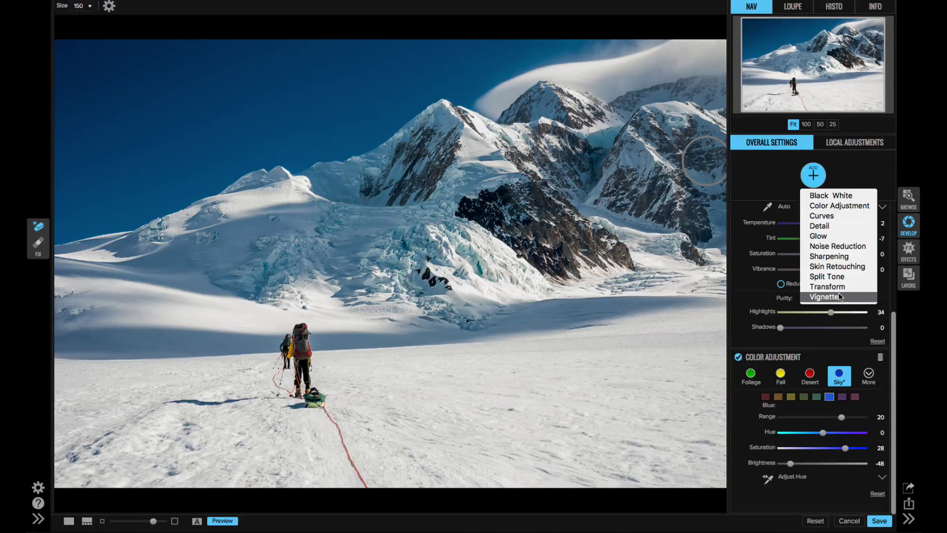
{"action": "left_click", "coordinate": [838, 294]}
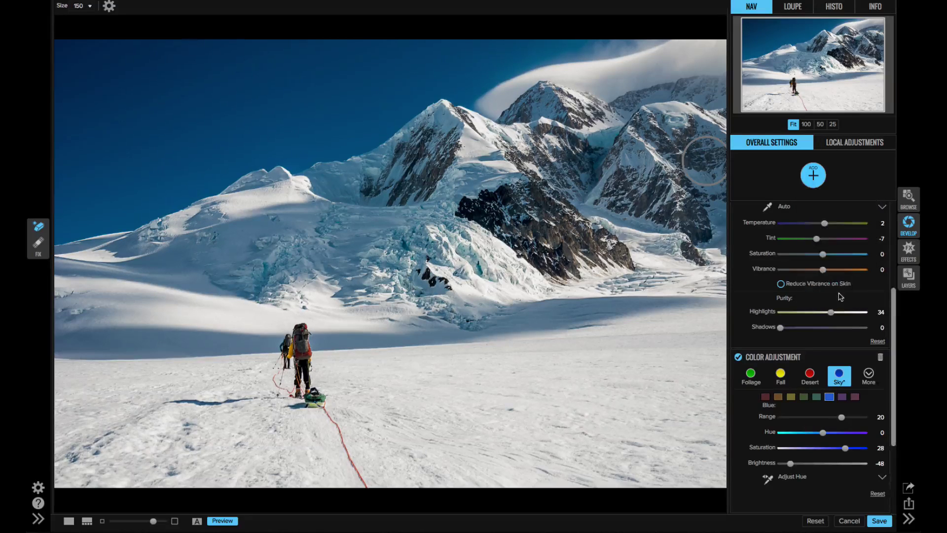
{"action": "left_click", "coordinate": [750, 407]}
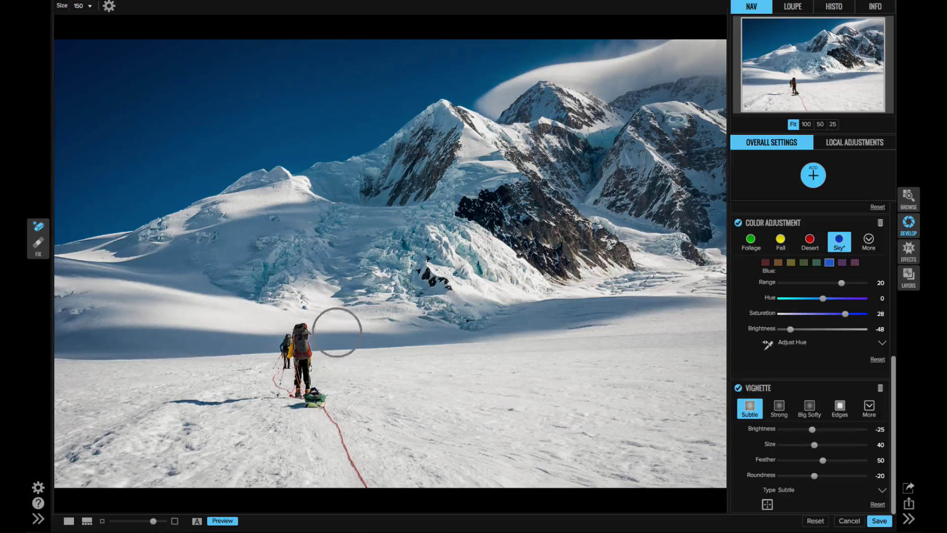
{"action": "mouse_move", "coordinate": [298, 338]}
{"action": "left_mouse_down"}
{"action": "mouse_move", "coordinate": [294, 366]}
{"action": "mouse_move", "coordinate": [361, 471]}
{"action": "left_mouse_up"}
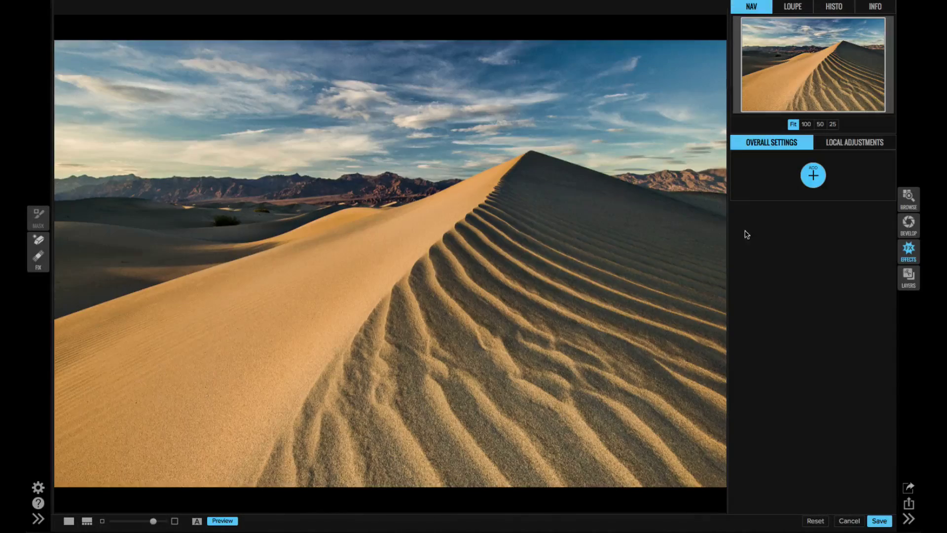
Add a Black & White effect and drag on the sky to darken it to near black.
{"action": "left_click", "coordinate": [814, 177]}
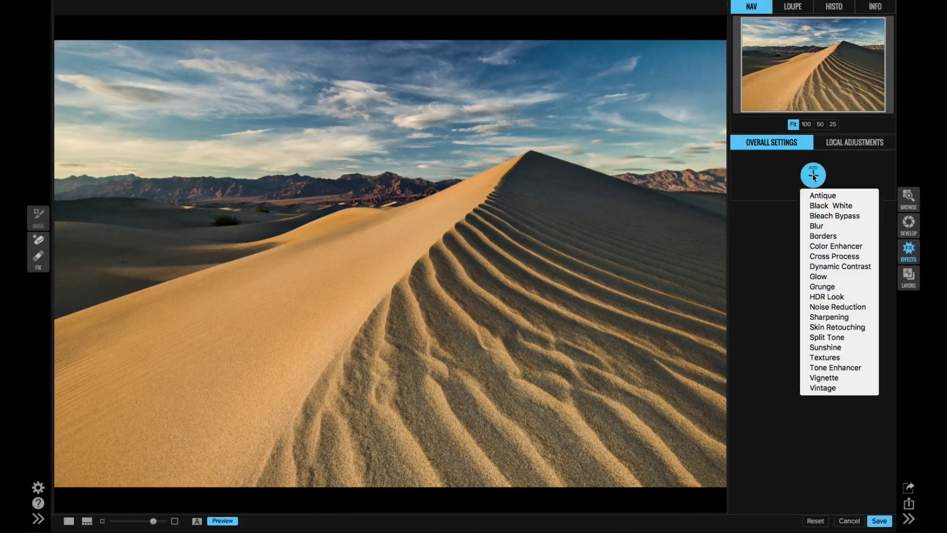
{"action": "left_click", "coordinate": [828, 206]}
{"action": "left_click", "coordinate": [767, 293]}
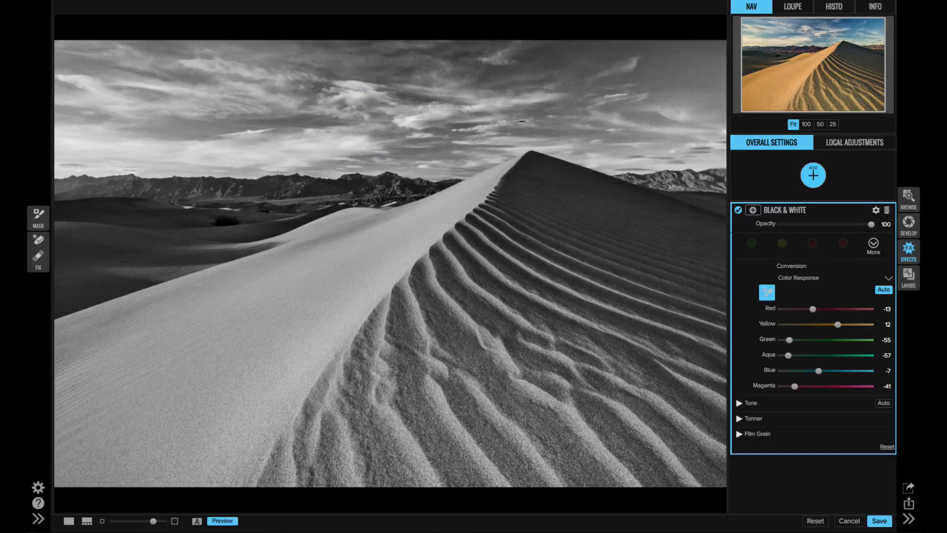
{"action": "left_click_drag", "start_coordinate": [521, 120], "coordinate": [375, 82]}
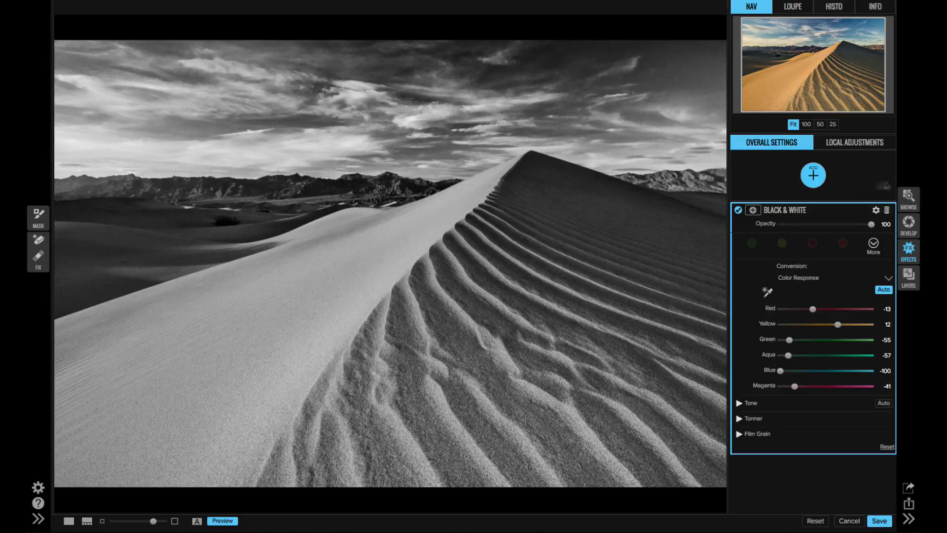
Add Dynamic Contrast with Small at about 48, then add a Blur effect.
{"action": "left_click", "coordinate": [814, 176]}
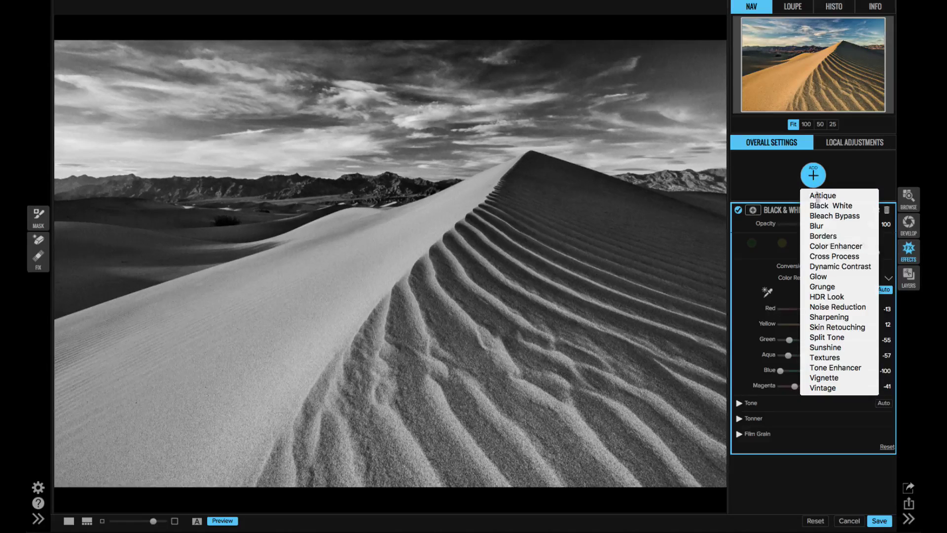
{"action": "left_click", "coordinate": [820, 267]}
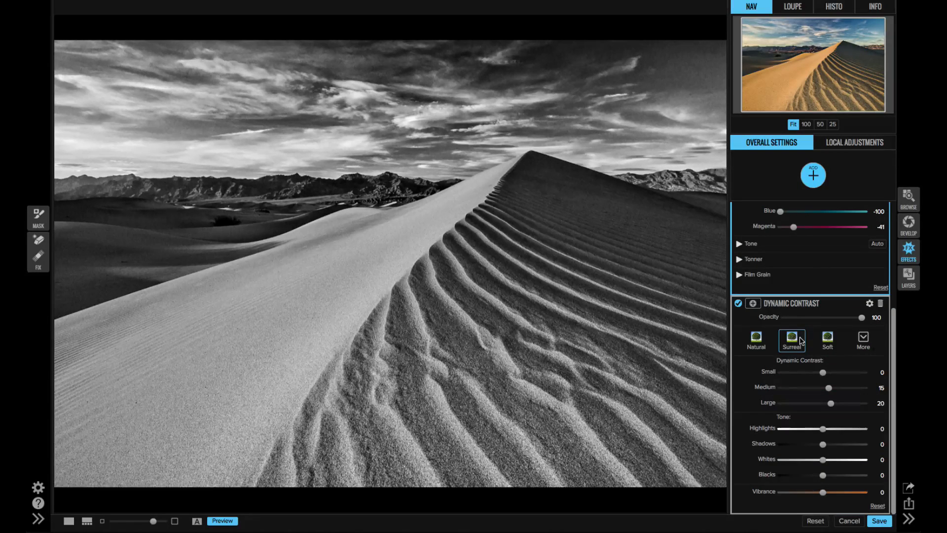
{"action": "left_click_drag", "start_coordinate": [823, 372], "coordinate": [844, 375]}
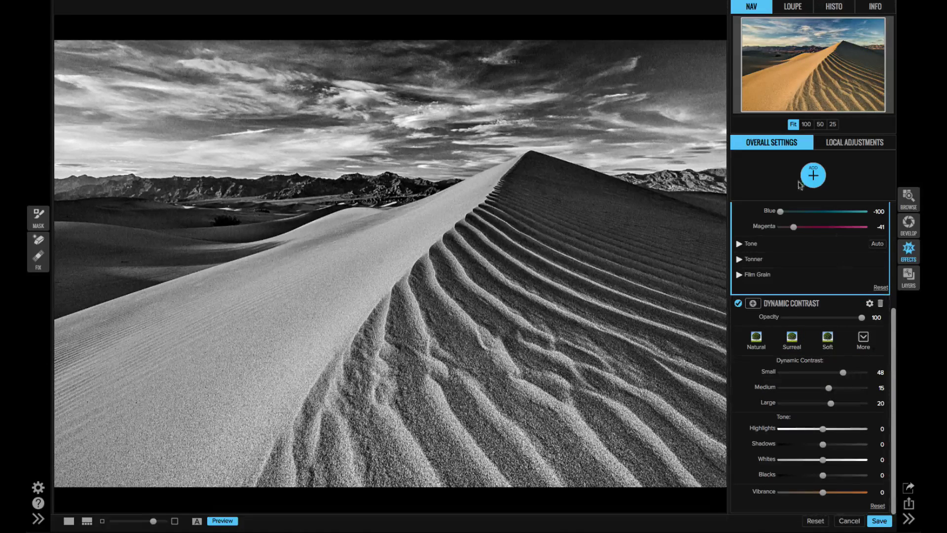
{"action": "left_click", "coordinate": [814, 175]}
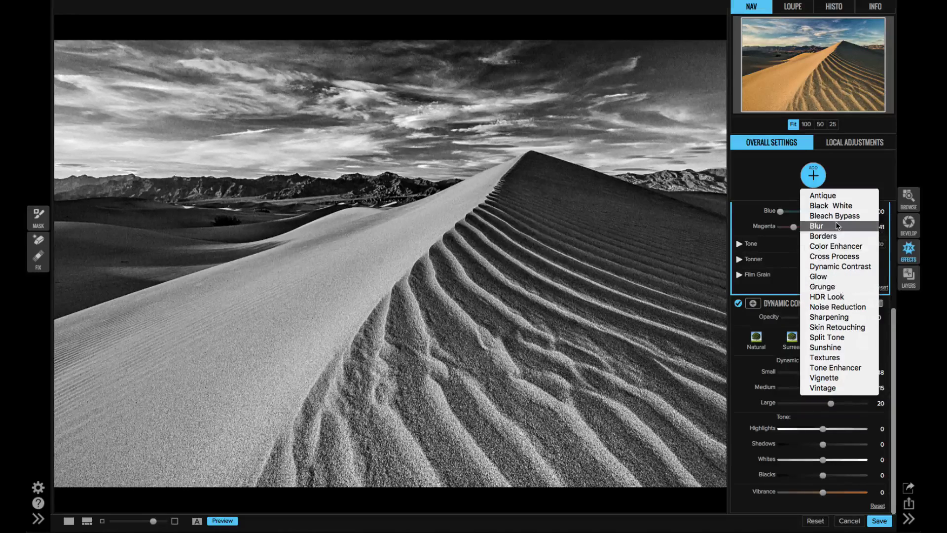
{"action": "left_click", "coordinate": [819, 226]}
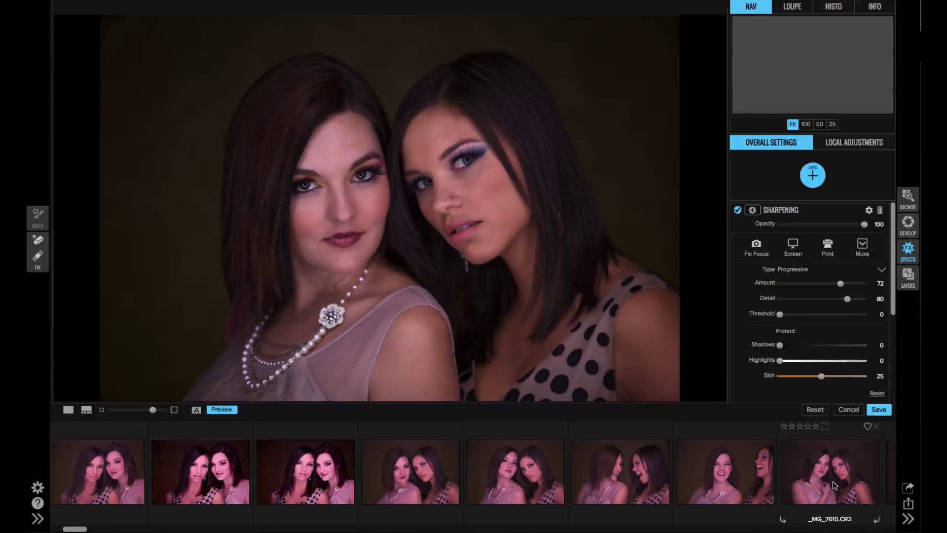
Paste the portrait's Develop and Effects settings onto _MG_7607.CR2.
{"action": "key", "text": "super+v"}
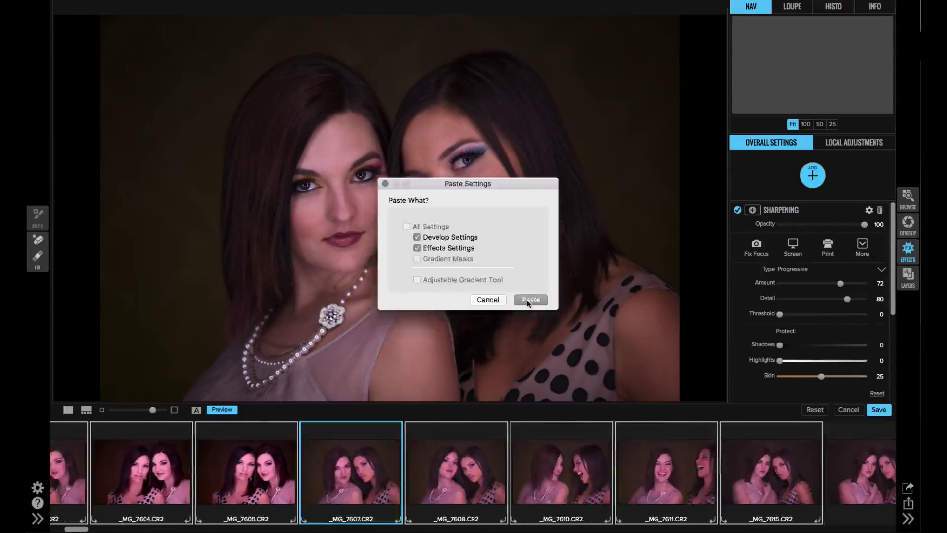
{"action": "left_click", "coordinate": [601, 369]}
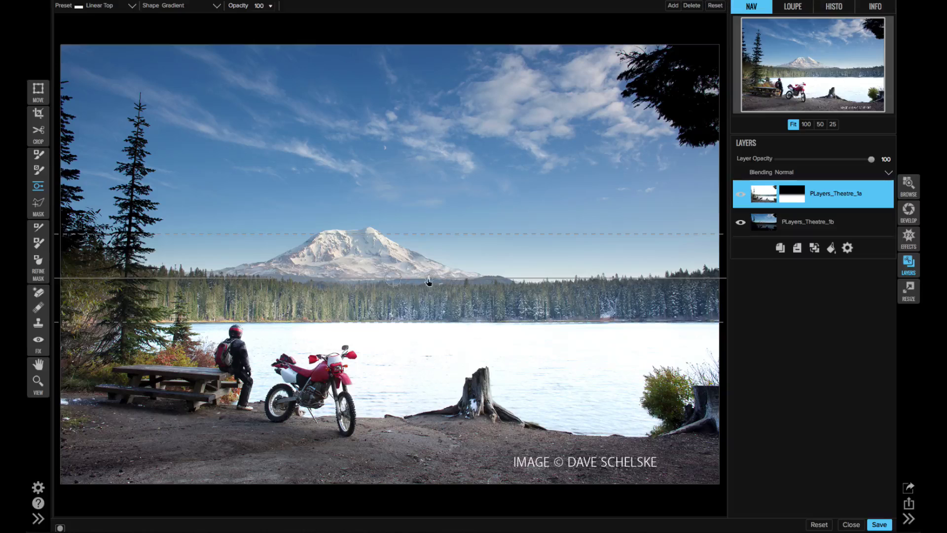
Tilt, widen and raise the gradient mask's blend, then brush out part of the top layer.
{"action": "left_click_drag", "start_coordinate": [429, 278], "coordinate": [453, 282]}
{"action": "left_click_drag", "start_coordinate": [400, 232], "coordinate": [394, 159]}
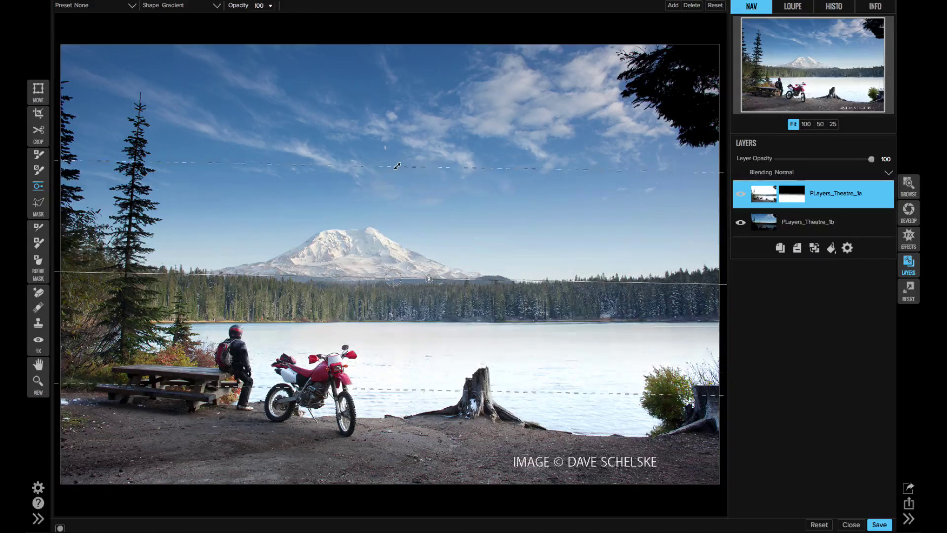
{"action": "left_click_drag", "start_coordinate": [392, 276], "coordinate": [390, 270]}
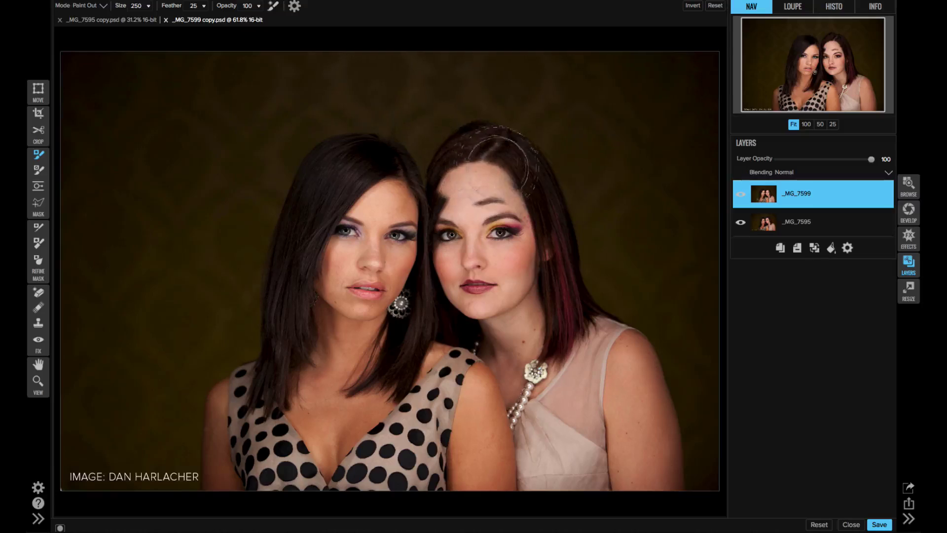
{"action": "mouse_move", "coordinate": [503, 173]}
{"action": "left_mouse_down"}
{"action": "mouse_move", "coordinate": [549, 285]}
{"action": "mouse_move", "coordinate": [463, 237]}
{"action": "mouse_move", "coordinate": [434, 208]}
{"action": "mouse_move", "coordinate": [458, 296]}
{"action": "mouse_move", "coordinate": [493, 331]}
{"action": "left_mouse_up"}
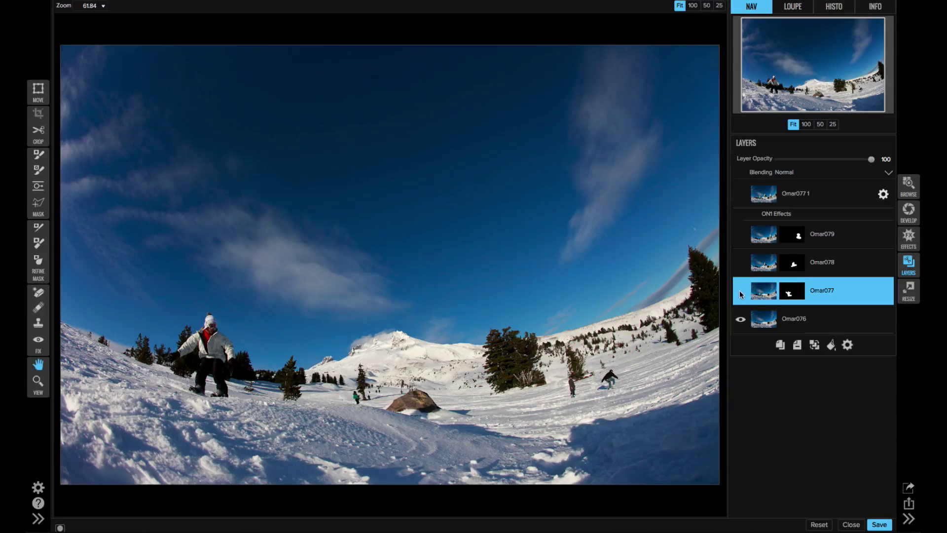
Show the Omar077, Omar078 and Omar079 snowboarder layers as a sequence composite.
{"action": "left_click", "coordinate": [740, 291]}
{"action": "left_click", "coordinate": [740, 263]}
{"action": "left_click", "coordinate": [740, 235]}
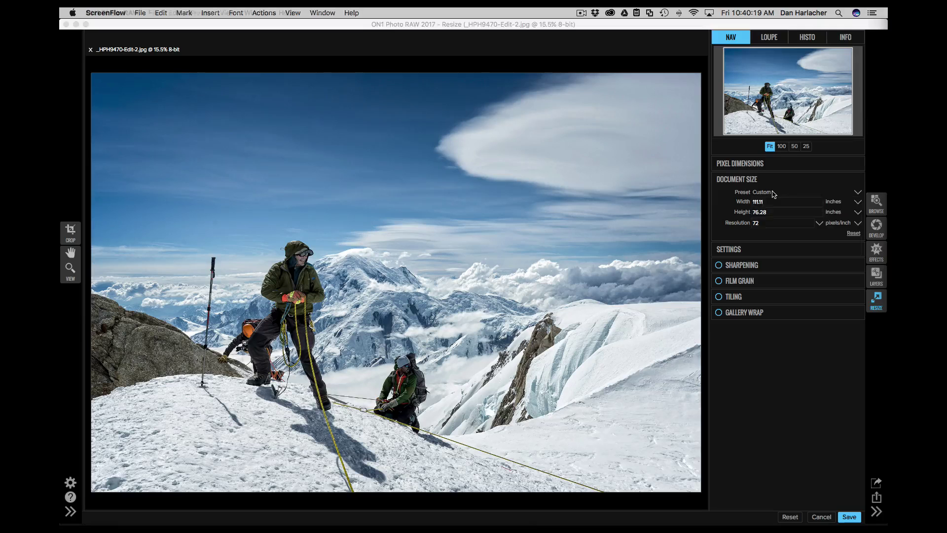
Resize the climbers photo using the Photographic 24x36 preset.
{"action": "left_click", "coordinate": [773, 194]}
{"action": "mouse_move", "coordinate": [774, 222]}
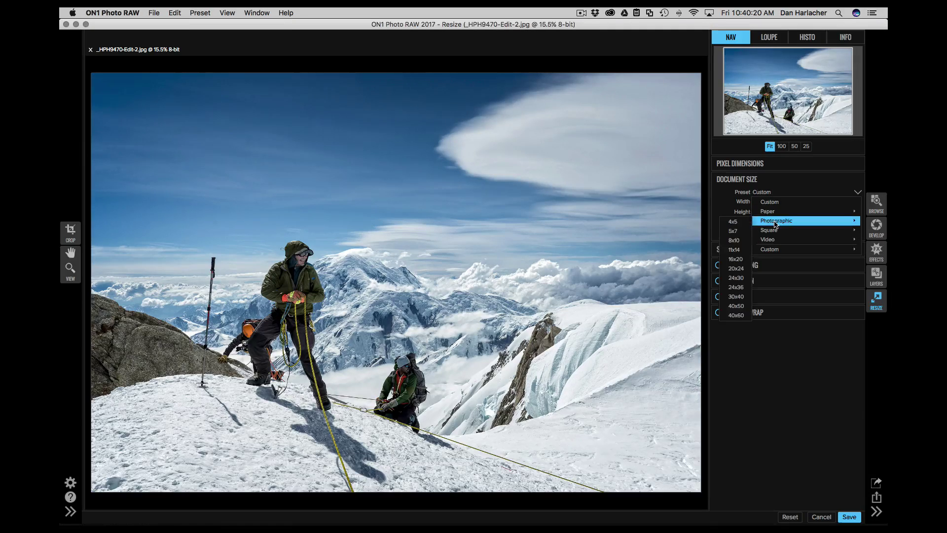
{"action": "left_click", "coordinate": [737, 287]}
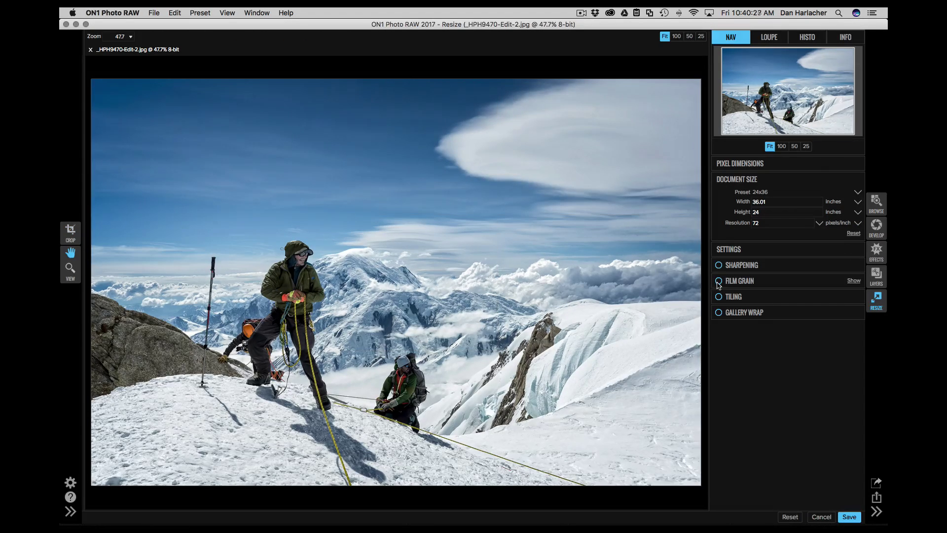
Enable Unsharp Mask sharpening at Amount 113 and print at Actual Size (100%).
{"action": "left_click", "coordinate": [719, 265]}
{"action": "left_click", "coordinate": [782, 279]}
{"action": "left_click", "coordinate": [781, 297]}
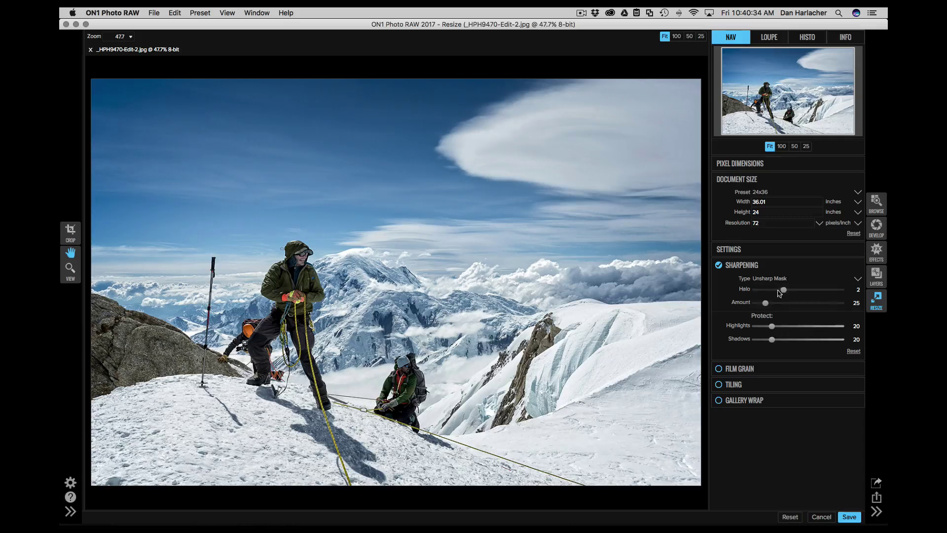
{"action": "left_click_drag", "start_coordinate": [770, 303], "coordinate": [805, 305]}
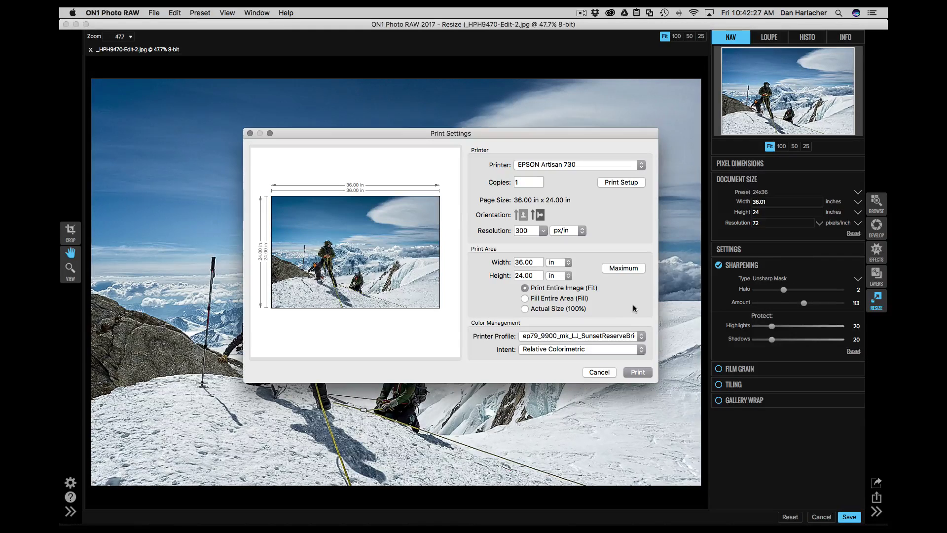
{"action": "left_click", "coordinate": [555, 309]}
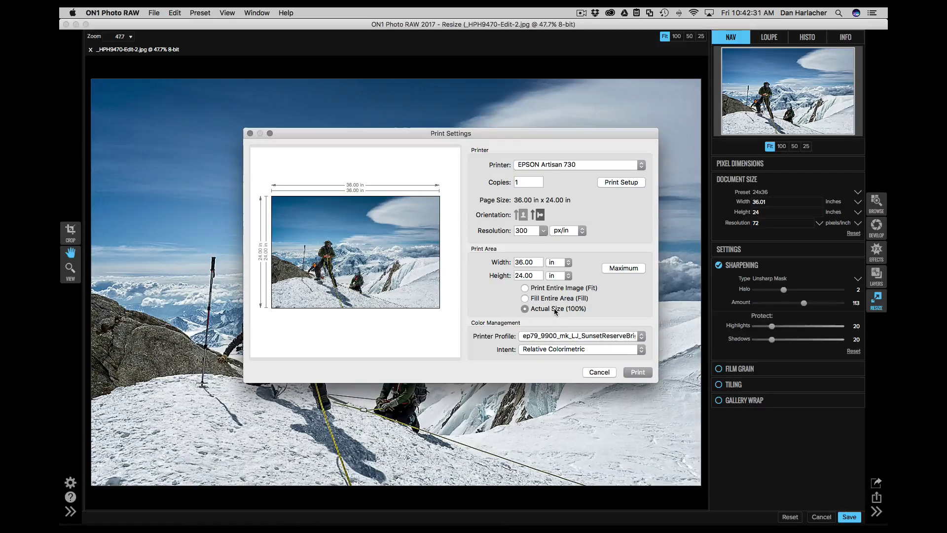